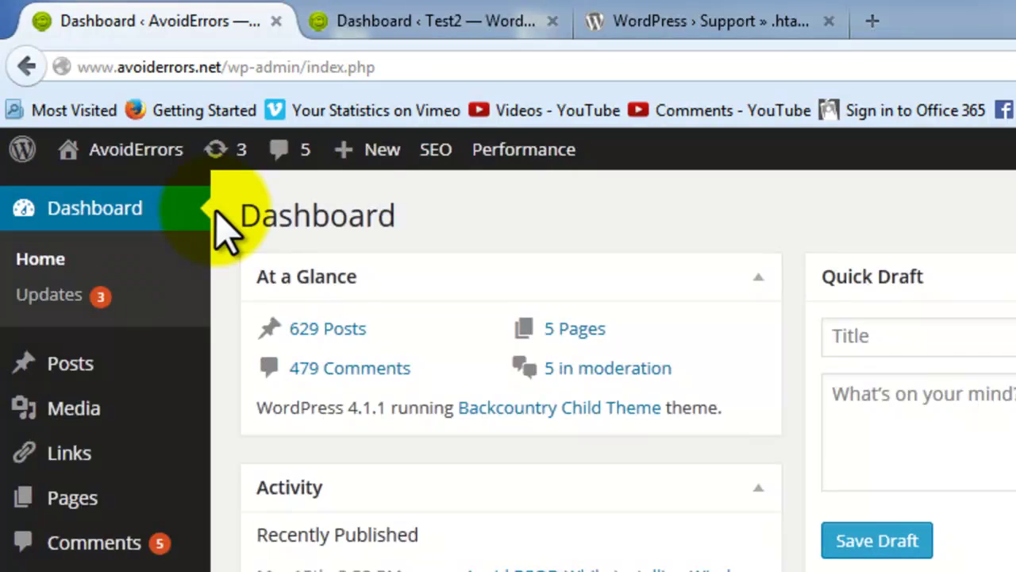
Look at the Test2 site's dashboard, then go back to the AvoidErrors dashboard.
mouse_move(160, 168)
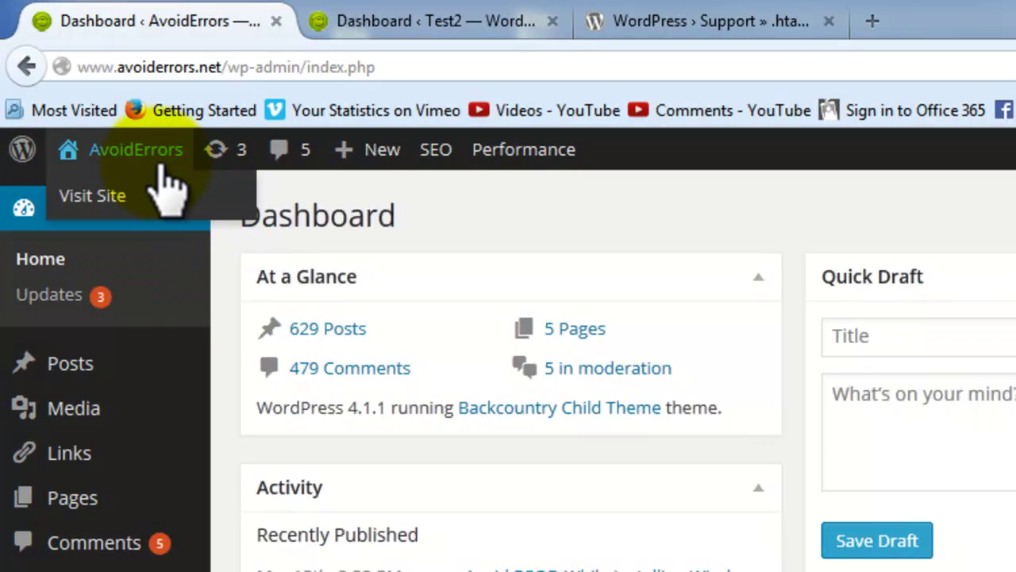
click(391, 21)
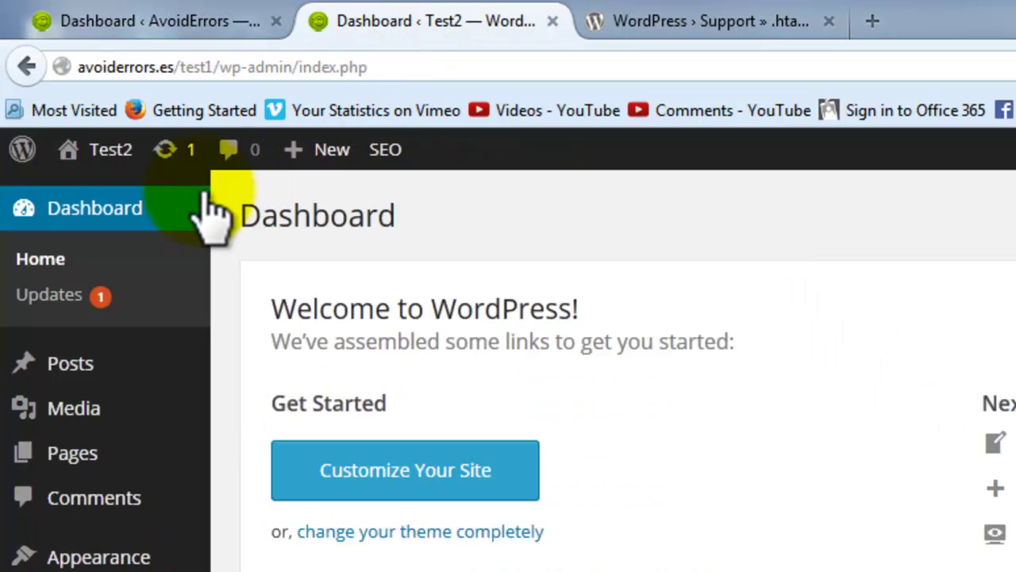
mouse_move(124, 165)
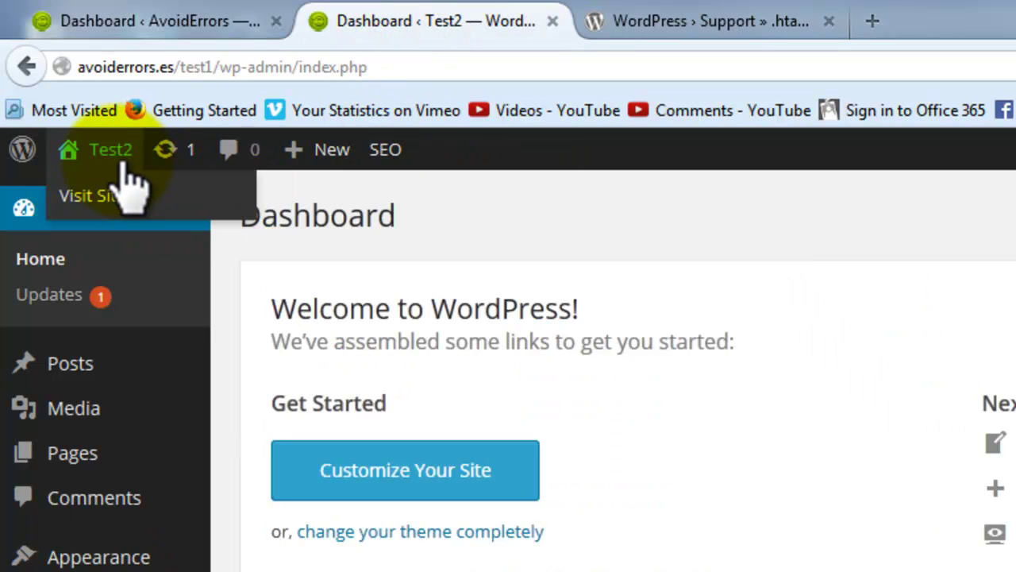
click(171, 21)
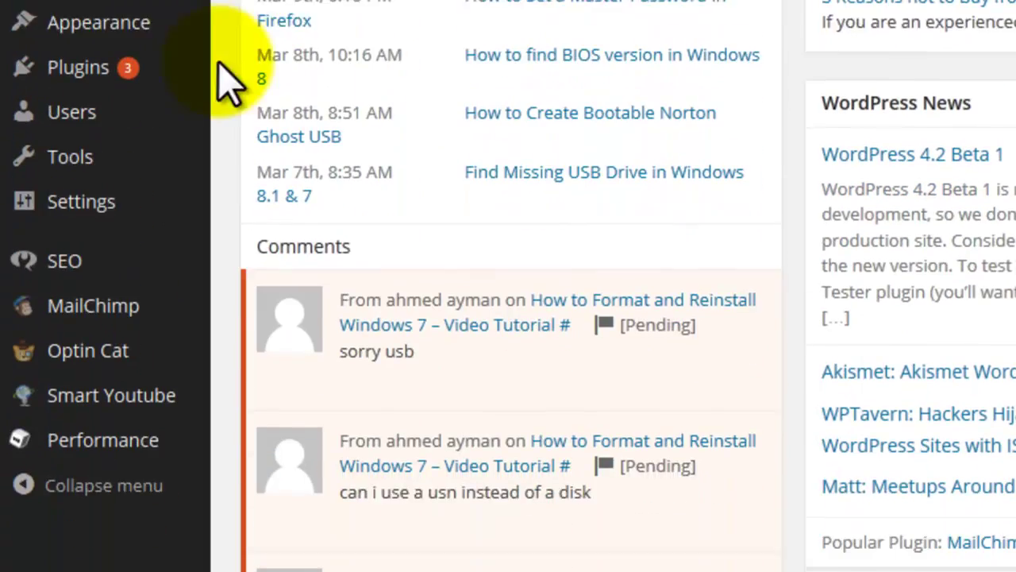
Open the AvoidErrors sitemap_index.xml from SEO > XML Sitemaps, which returns a 404.
mouse_move(118, 207)
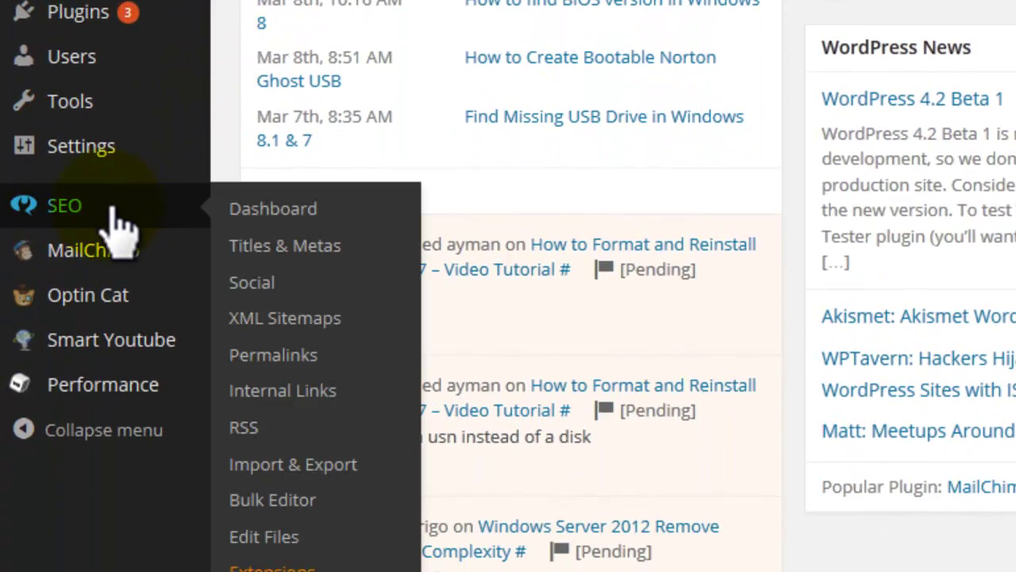
click(332, 331)
scroll(338, 343, up, 1)
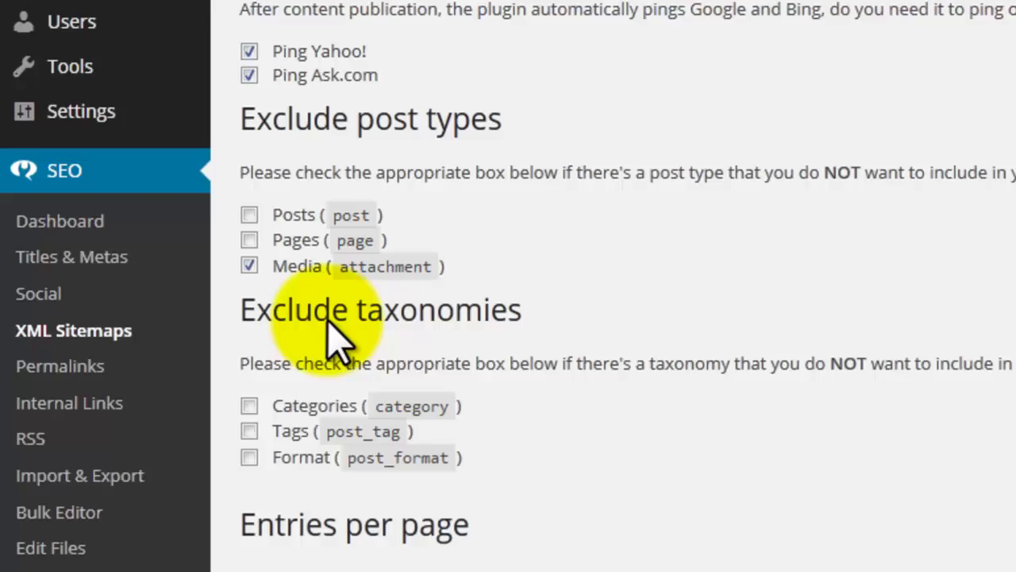
scroll(337, 340, up, 6)
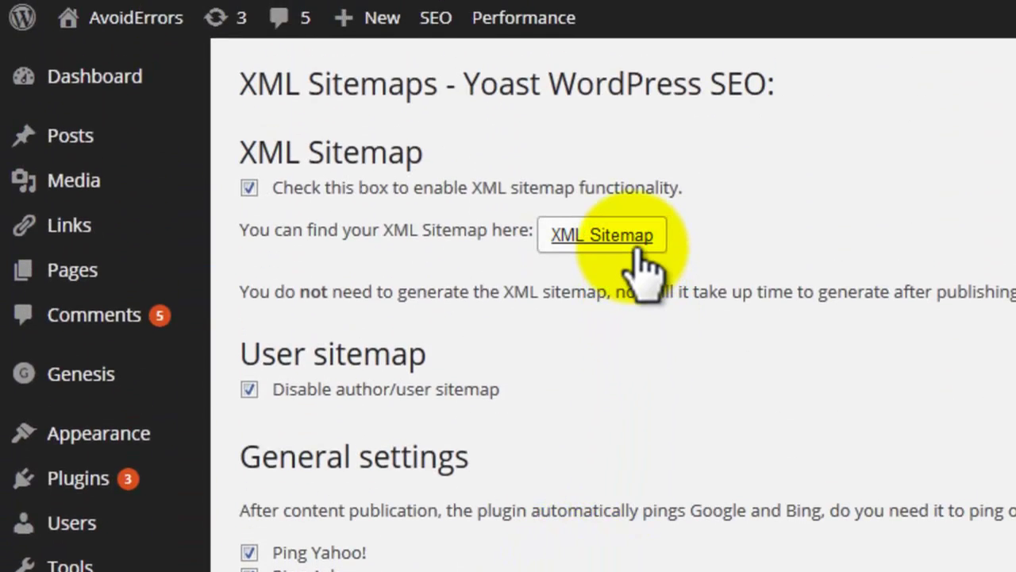
click(633, 246)
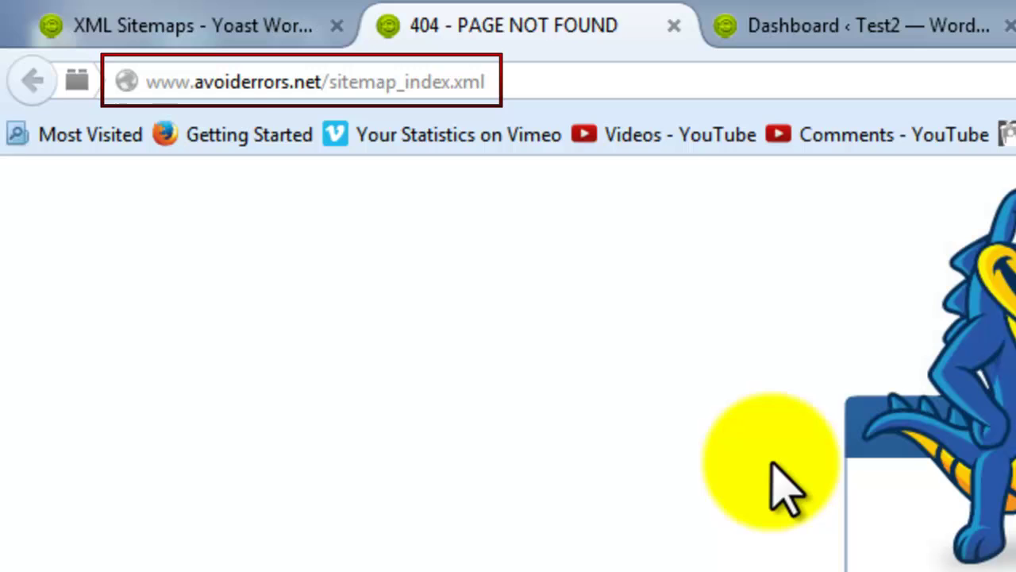
Open Test2's sitemap_index.xml from its XML Sitemaps settings, see 4 sitemaps listed, and close it.
click(903, 35)
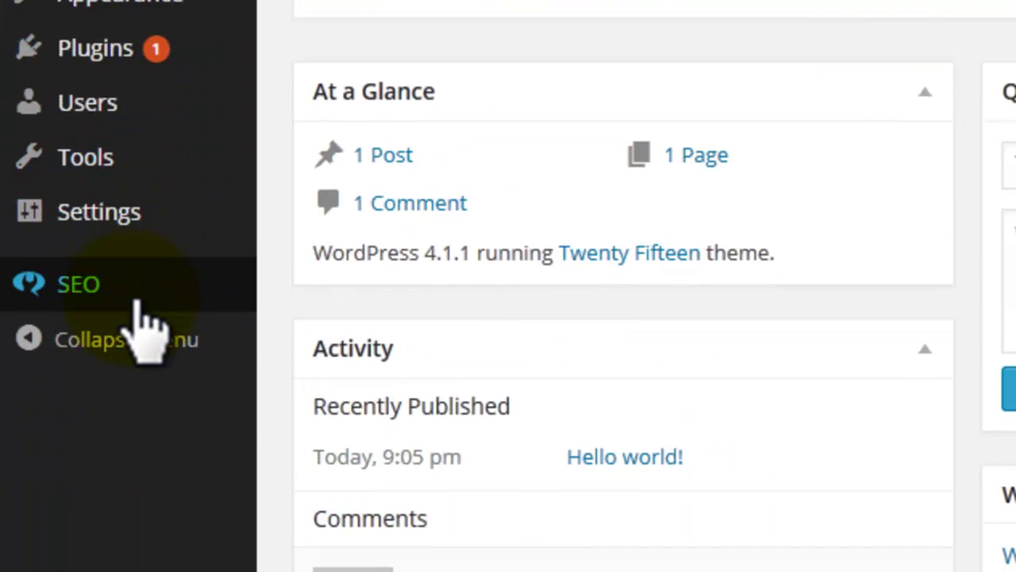
mouse_move(140, 303)
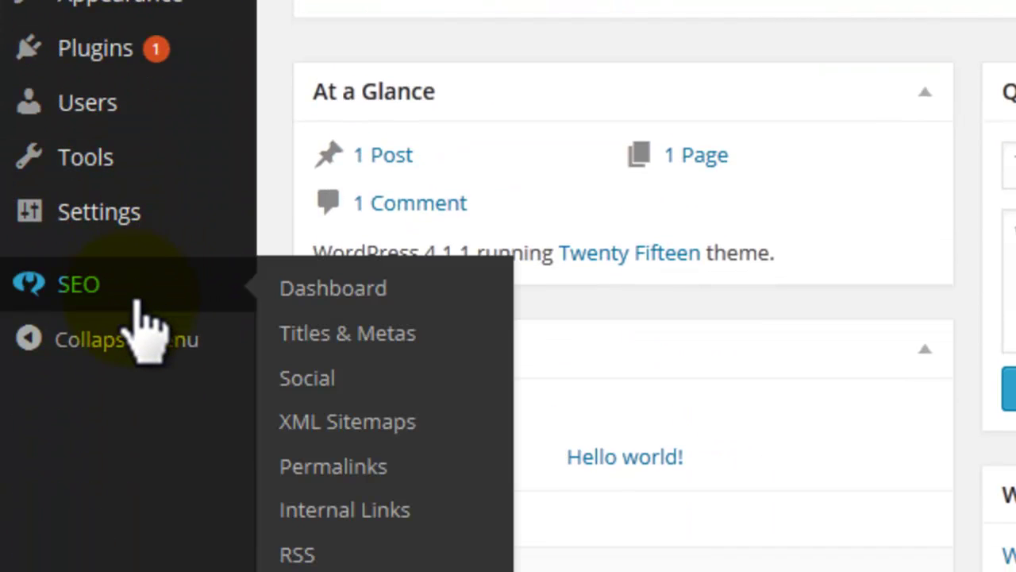
click(383, 423)
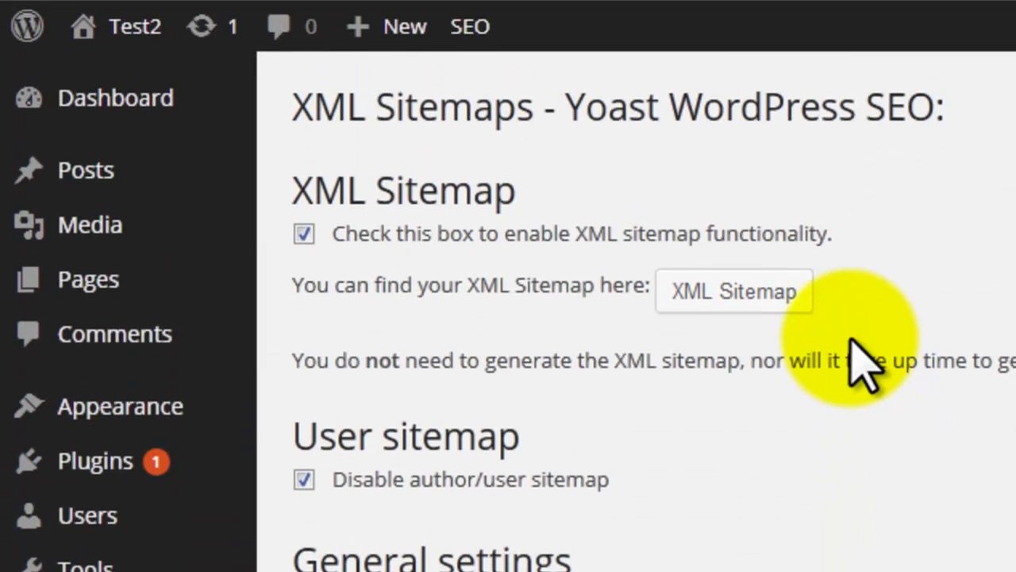
click(802, 305)
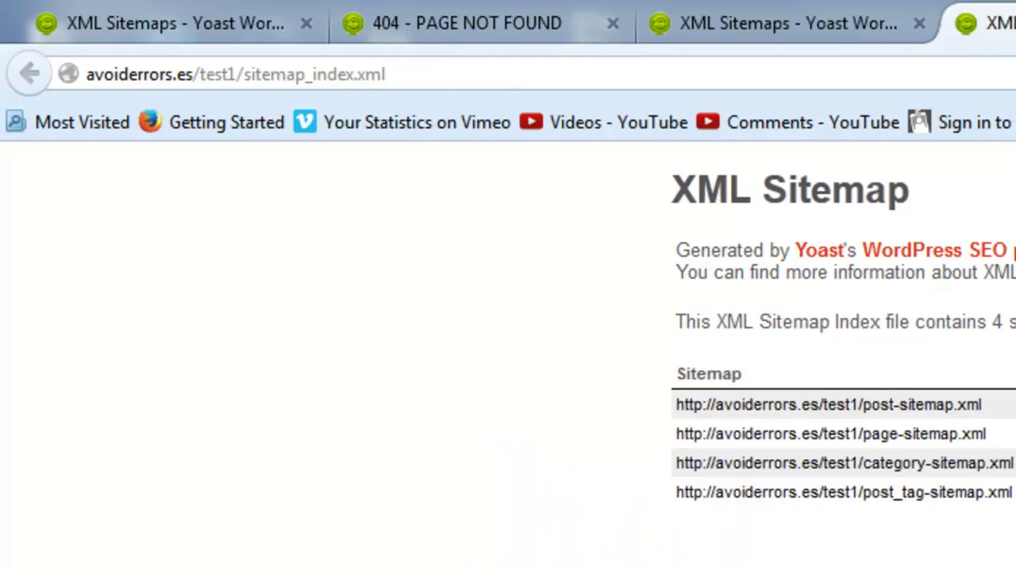
key(ctrl+w)
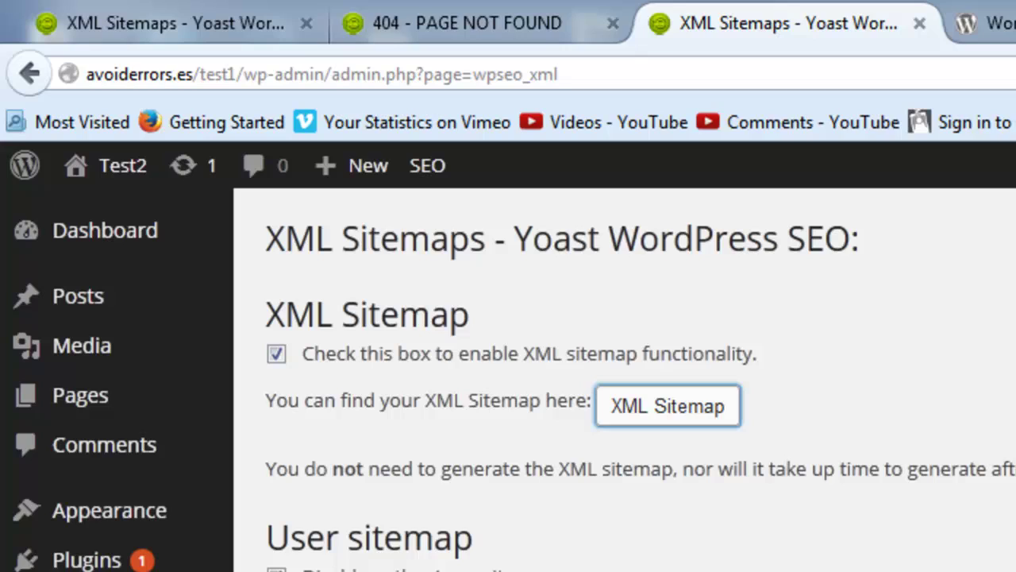
Close the 404 tab and view Test2's .htaccess with its /test1/ rewrite rules in SEO > Edit Files.
click(613, 24)
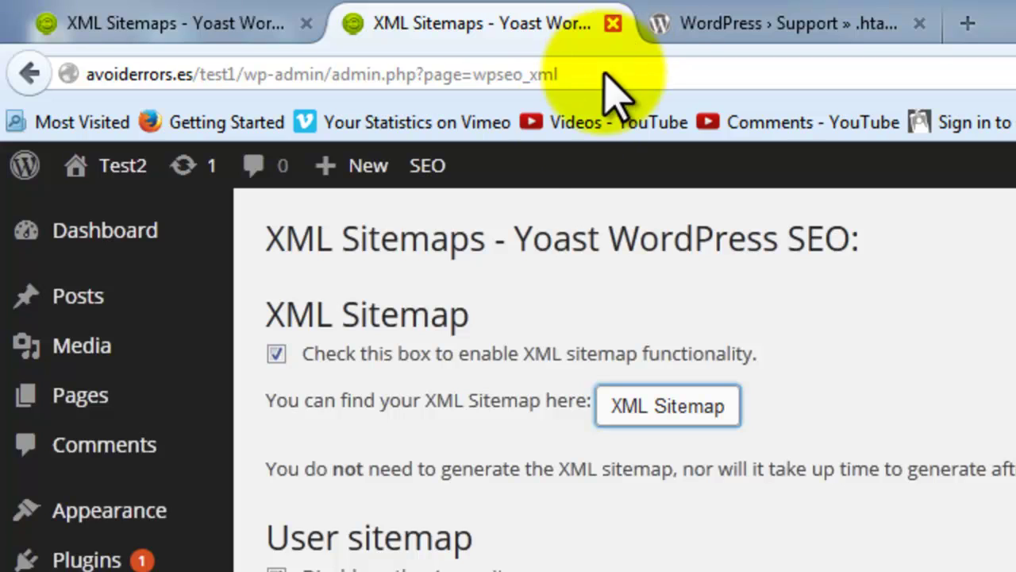
mouse_move(134, 184)
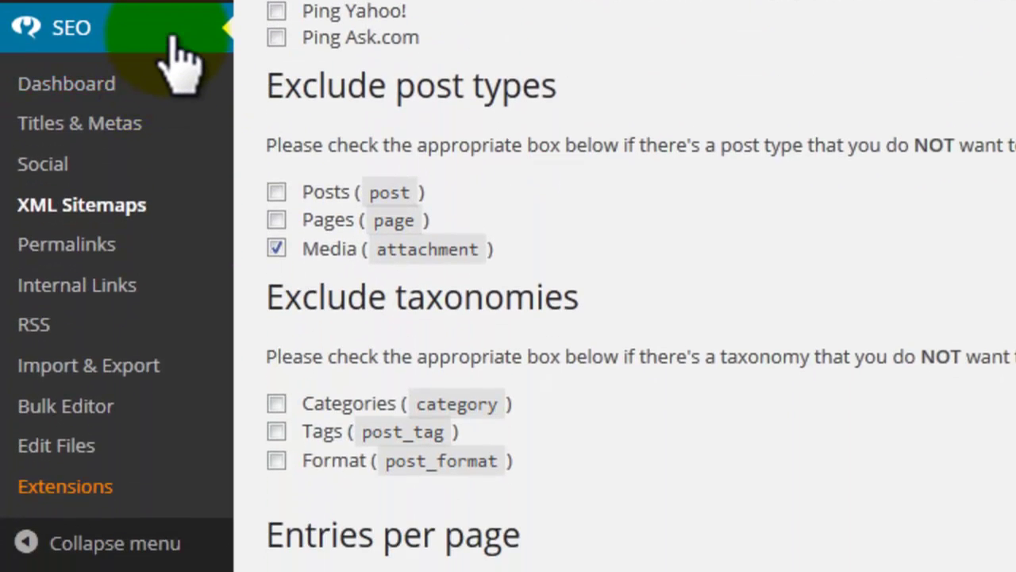
click(73, 449)
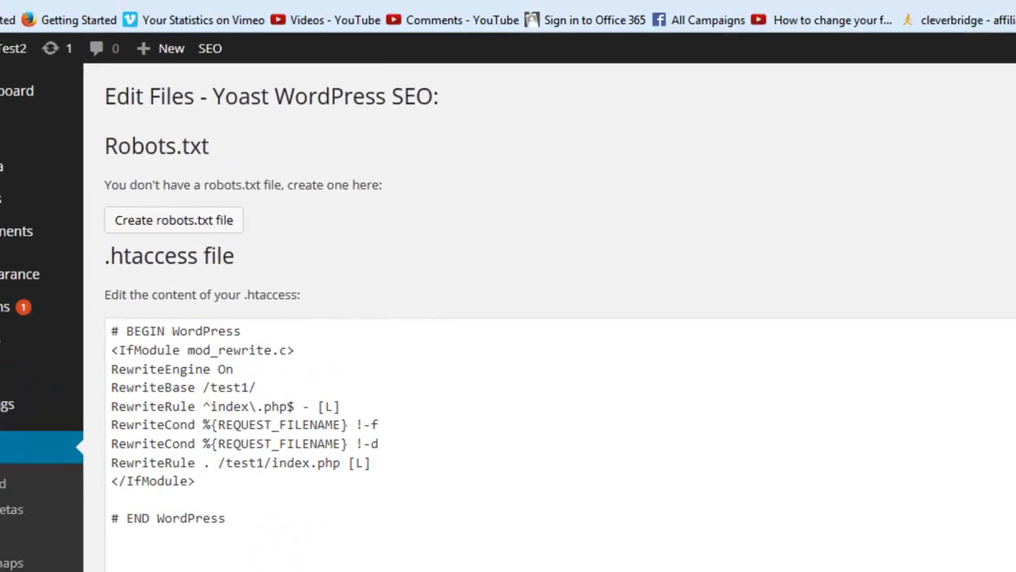
Open the AvoidErrors .htaccess in SEO > Edit Files and scroll through its W3TC rule blocks.
click(129, 18)
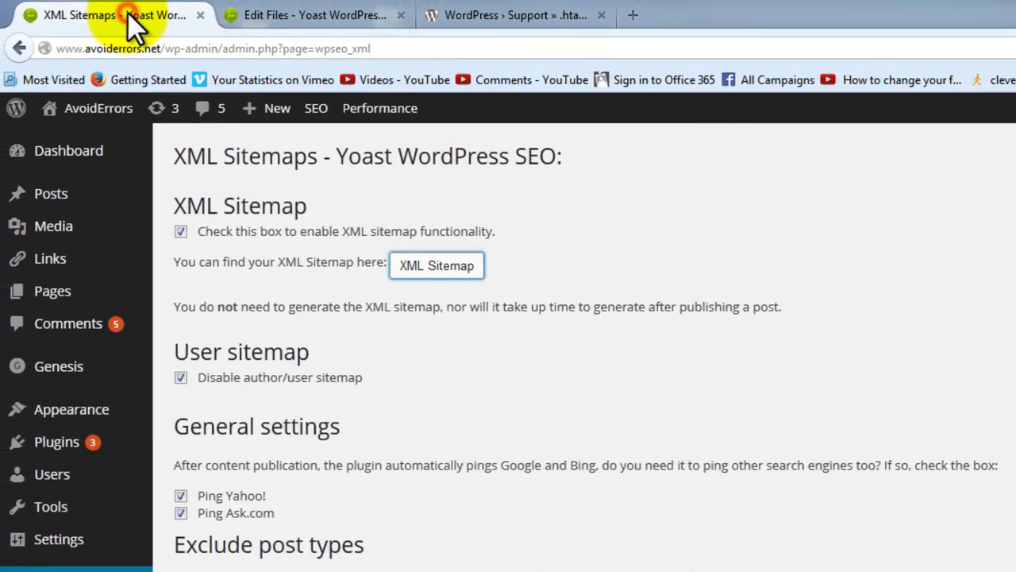
mouse_move(131, 135)
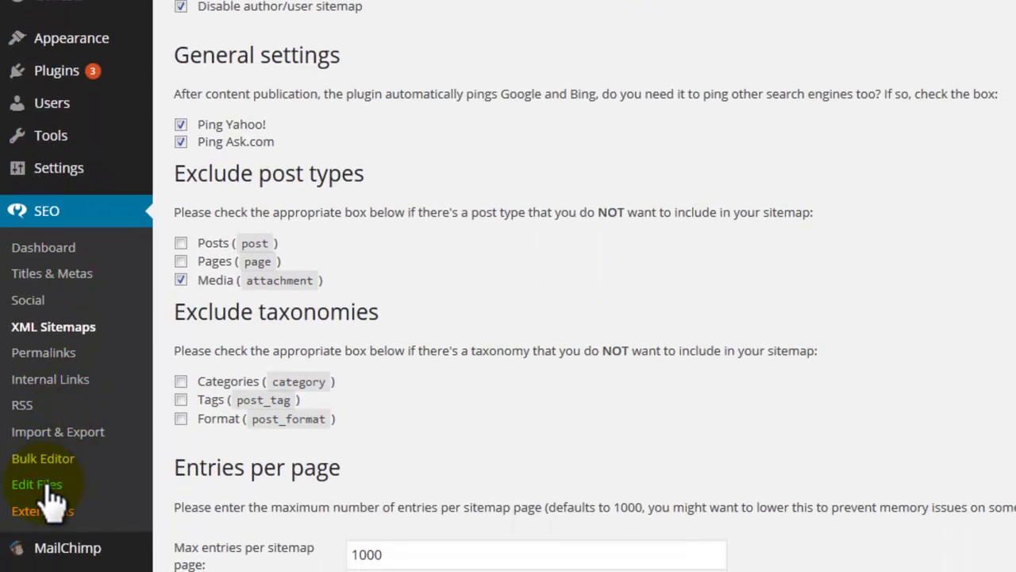
click(46, 489)
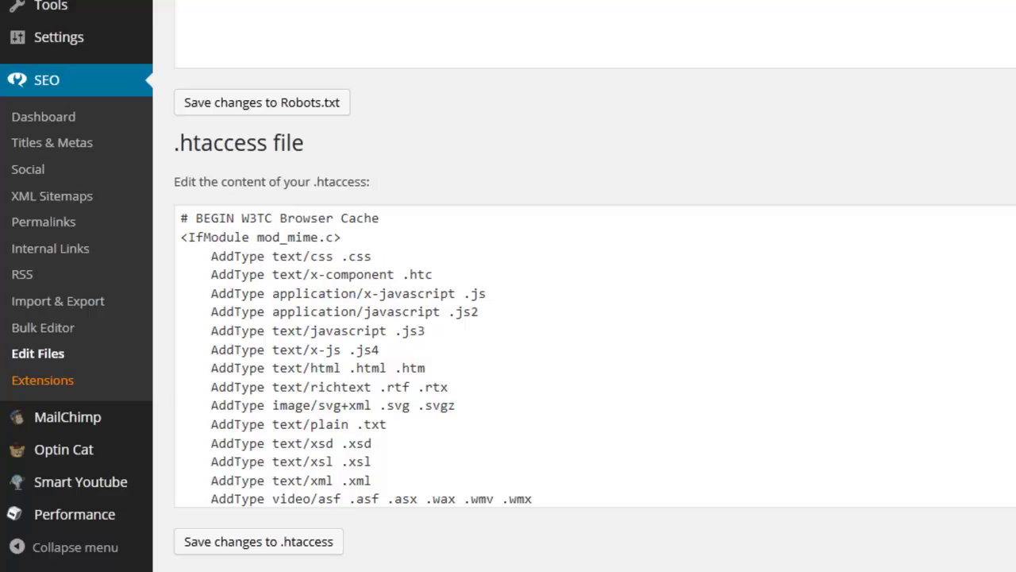
scroll(555, 358, down, 20)
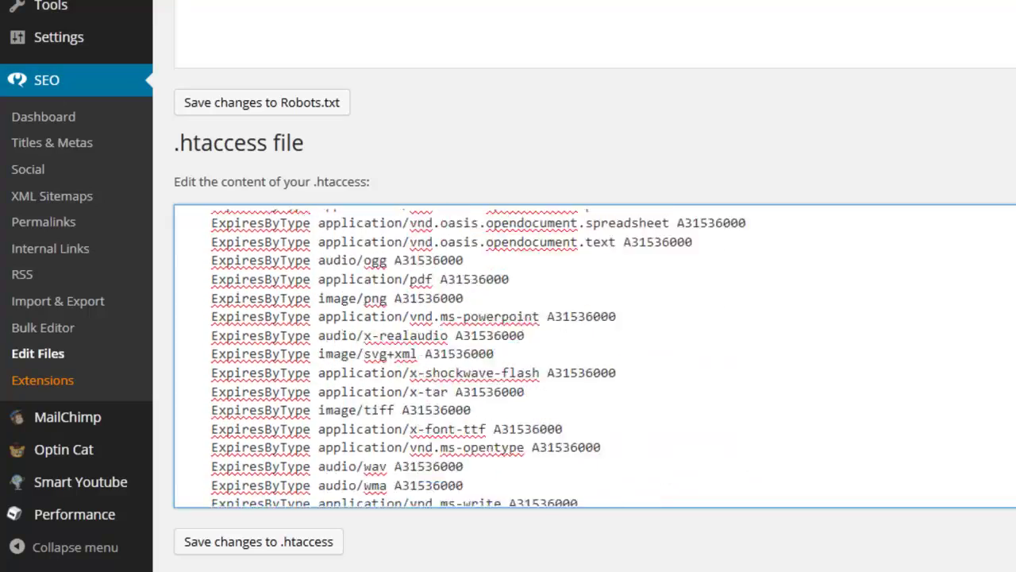
scroll(556, 357, down, 3)
scroll(556, 357, up, 20)
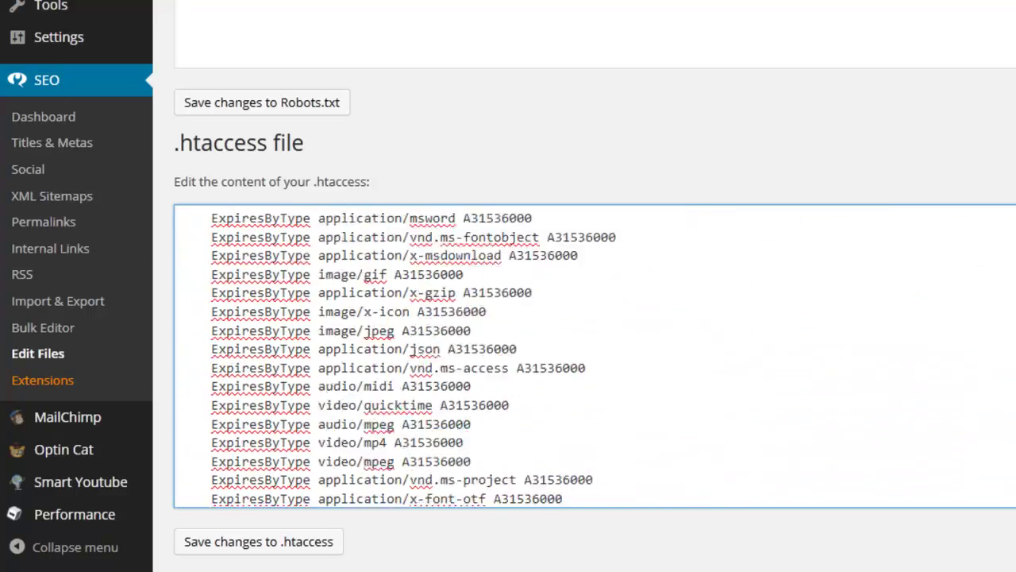
scroll(556, 357, up, 5)
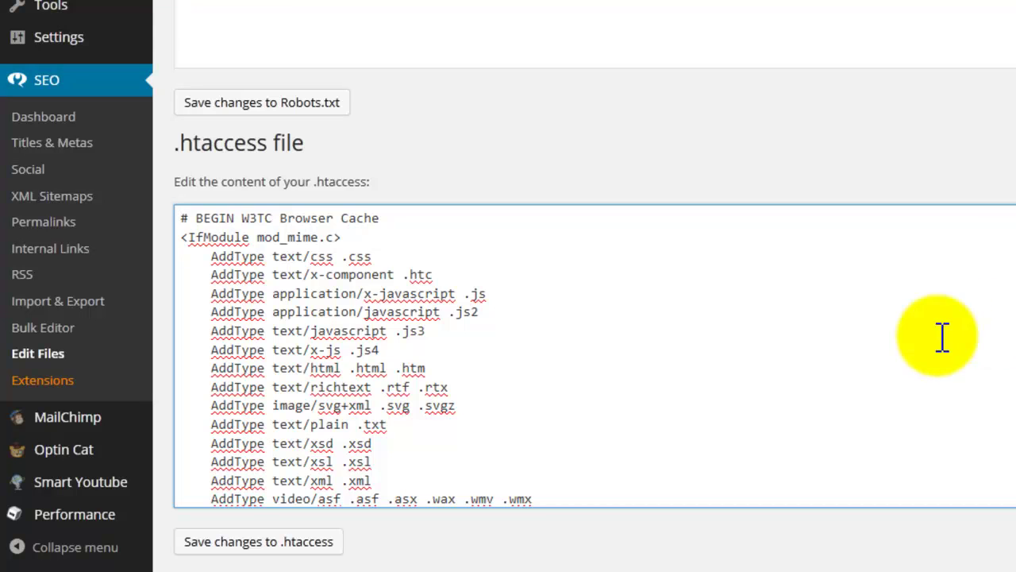
scroll(546, 376, down, 15)
scroll(544, 377, down, 2)
scroll(544, 377, down, 1)
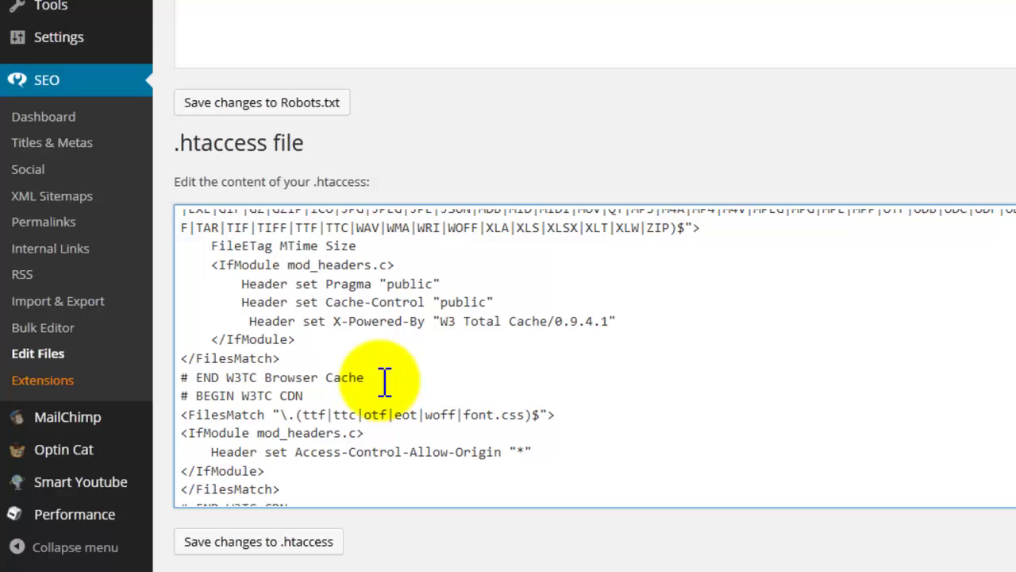
Select the '# END W3TC Browser Cache' line and the closing line of the W3TC Skip 404 block.
drag(381, 379, 182, 379)
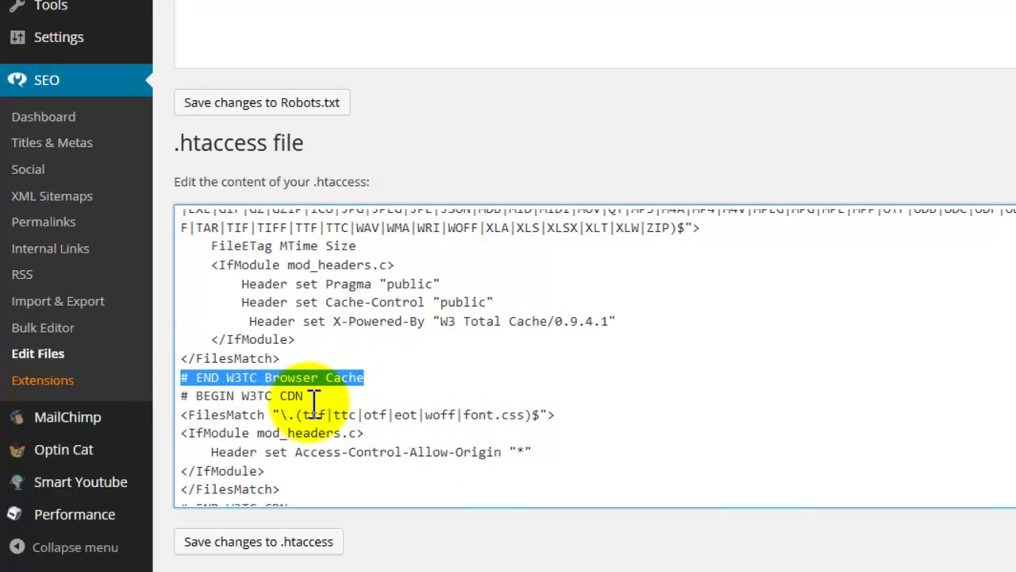
scroll(679, 413, down, 1)
scroll(680, 413, down, 10)
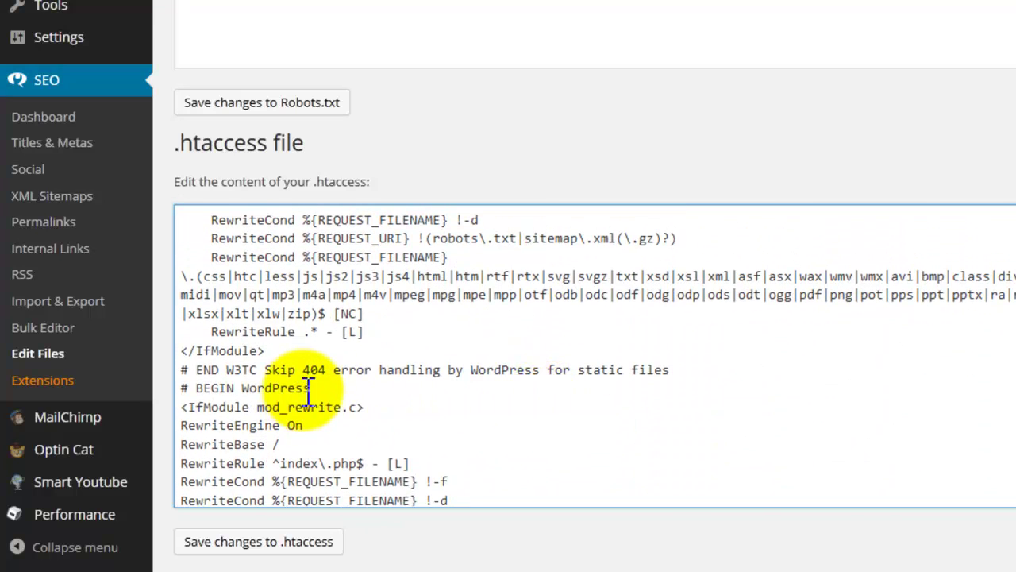
drag(182, 370, 692, 371)
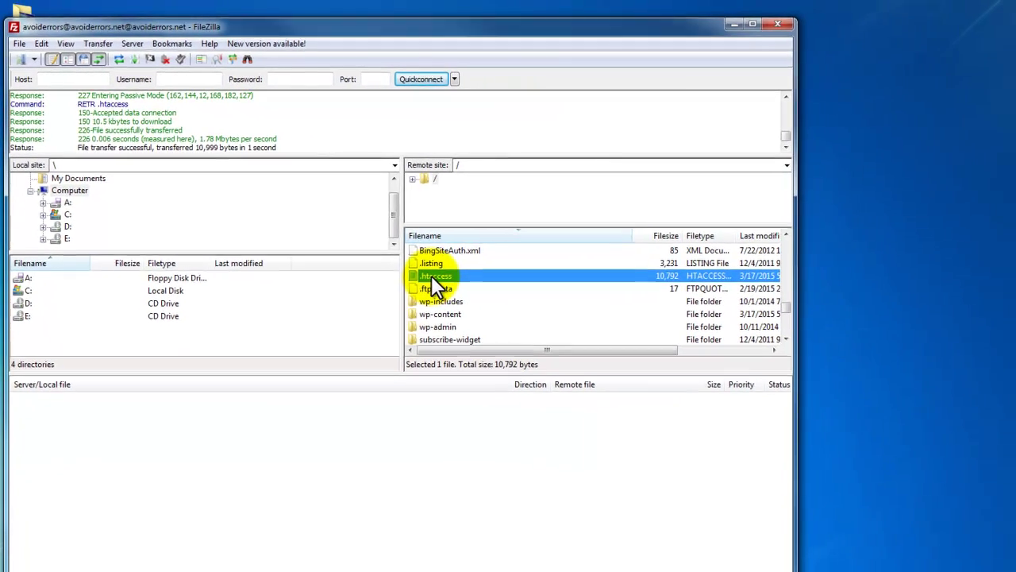
Download a backup copy of .htaccess from the server onto the desktop.
drag(431, 275, 825, 275)
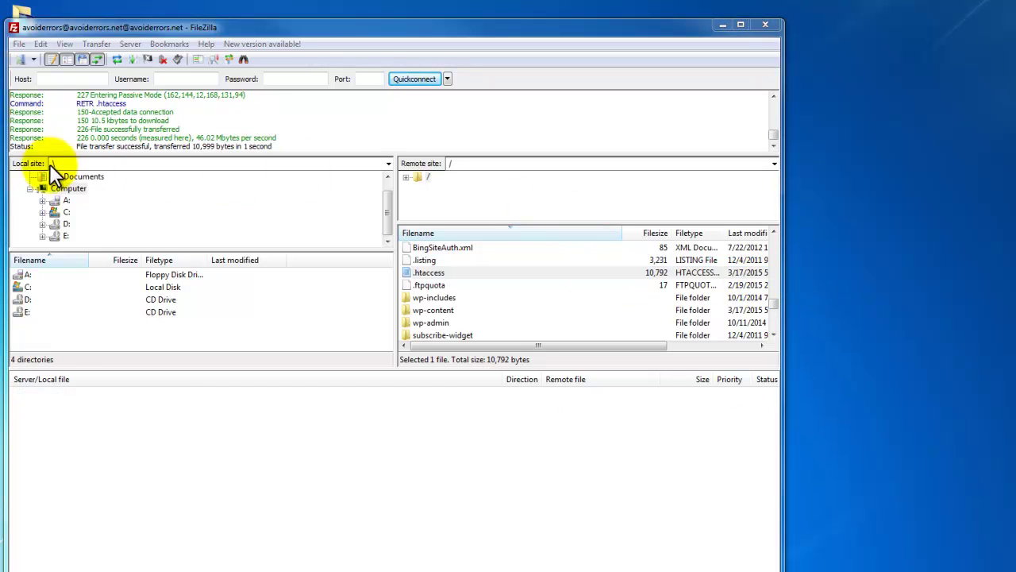
drag(429, 272, 822, 293)
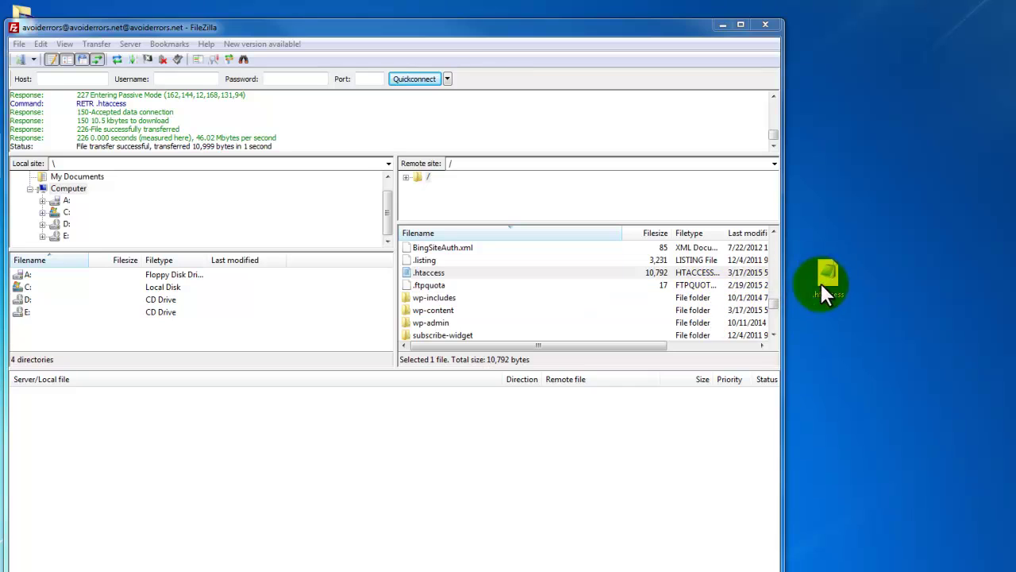
click(881, 280)
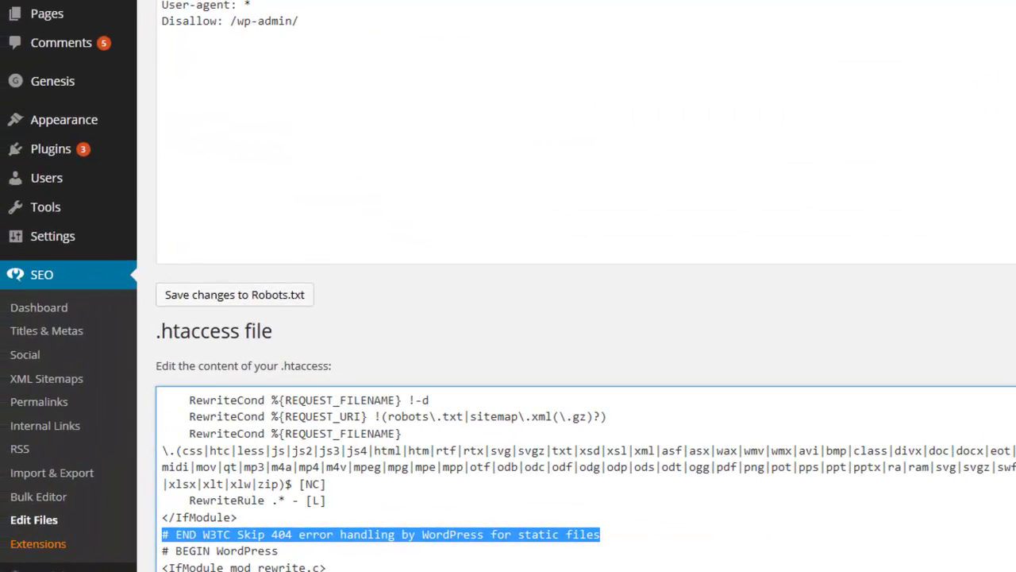
Deactivate W3 Total Cache in Plugins and delete its files.
click(62, 155)
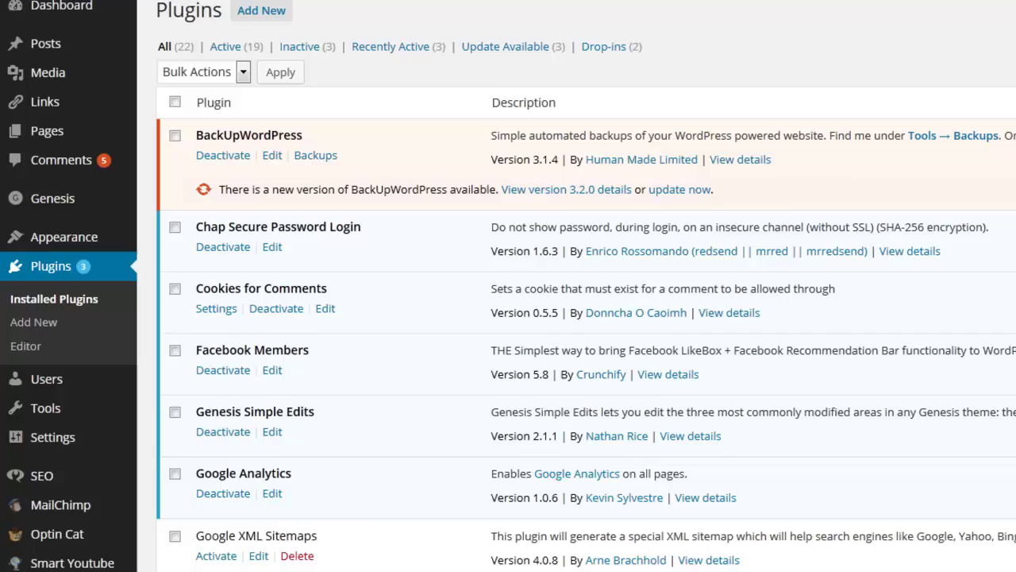
scroll(586, 286, down, 10)
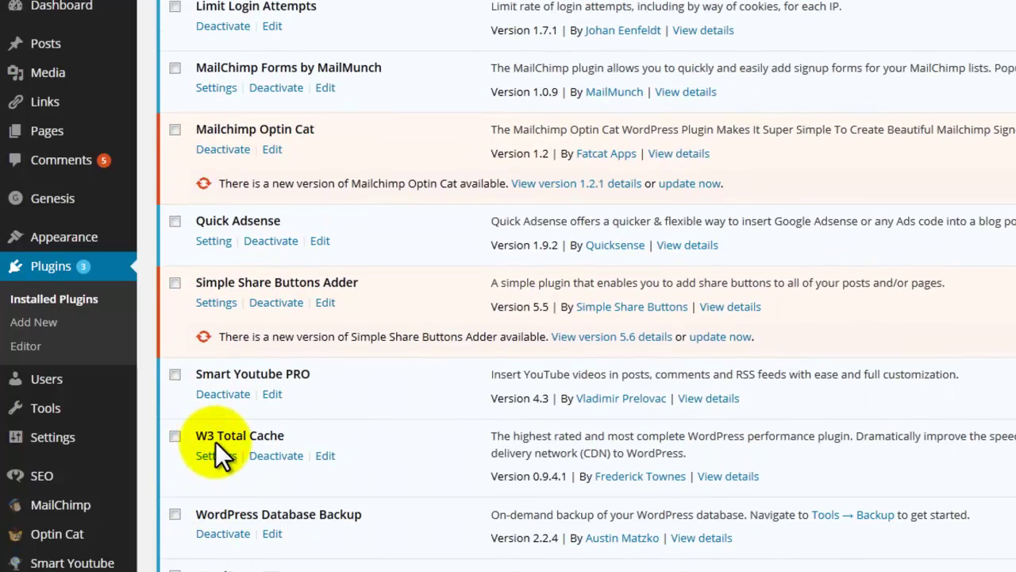
click(277, 455)
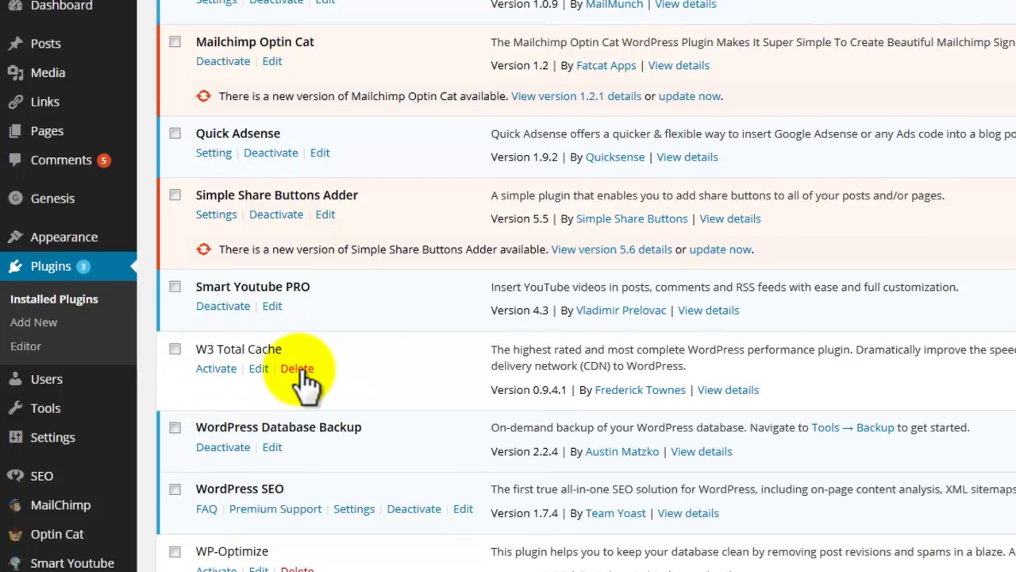
click(300, 370)
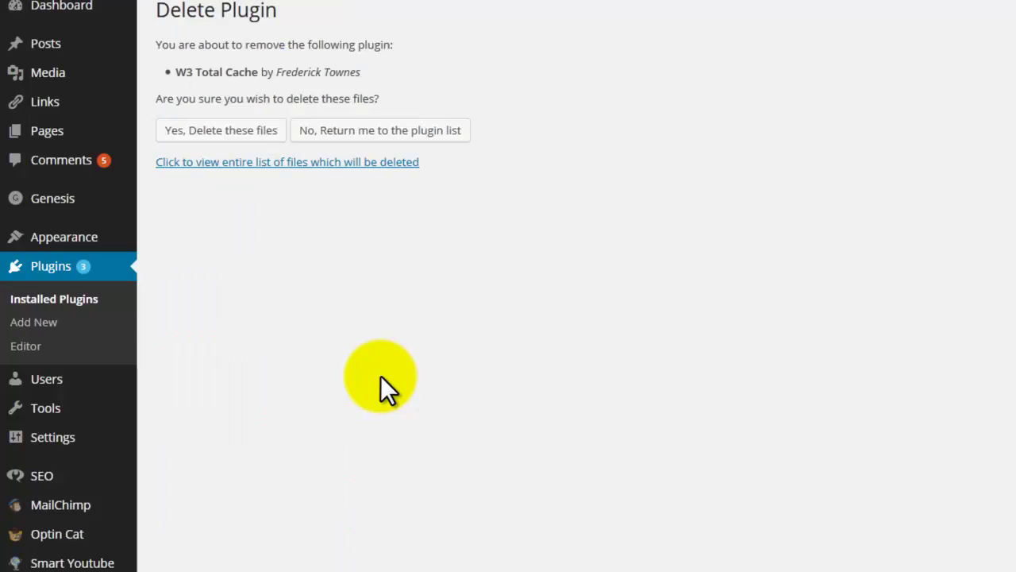
click(173, 132)
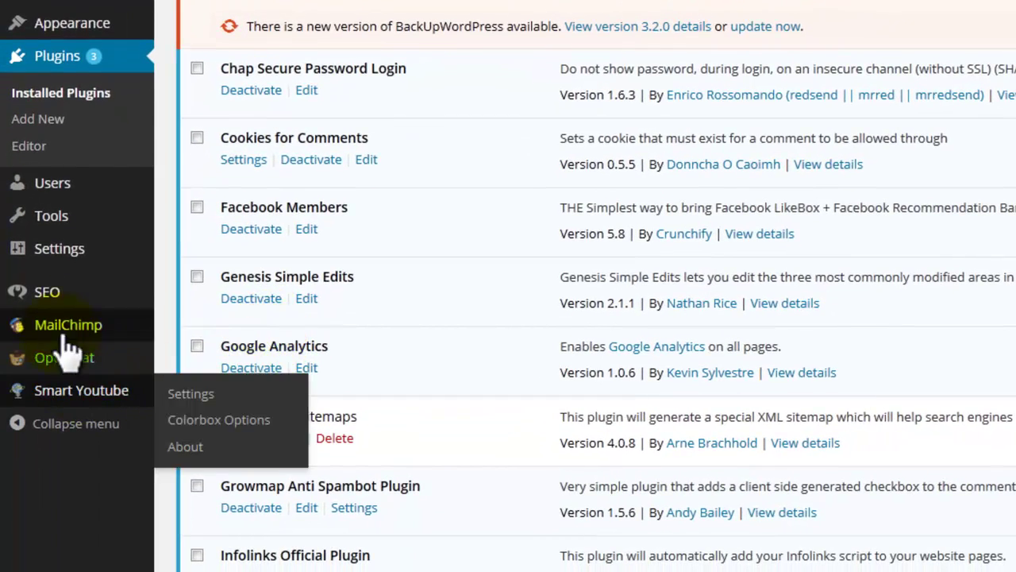
In the .htaccess editor, select from '# BEGIN W3TC Browser Cache' through the last '# END W3TC' line.
mouse_move(58, 309)
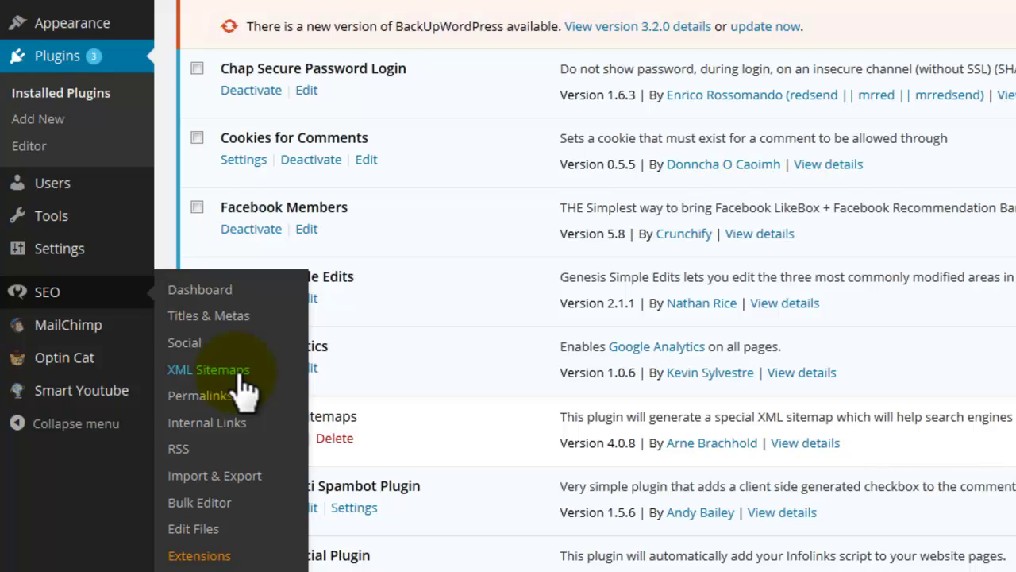
click(193, 528)
scroll(215, 521, down, 5)
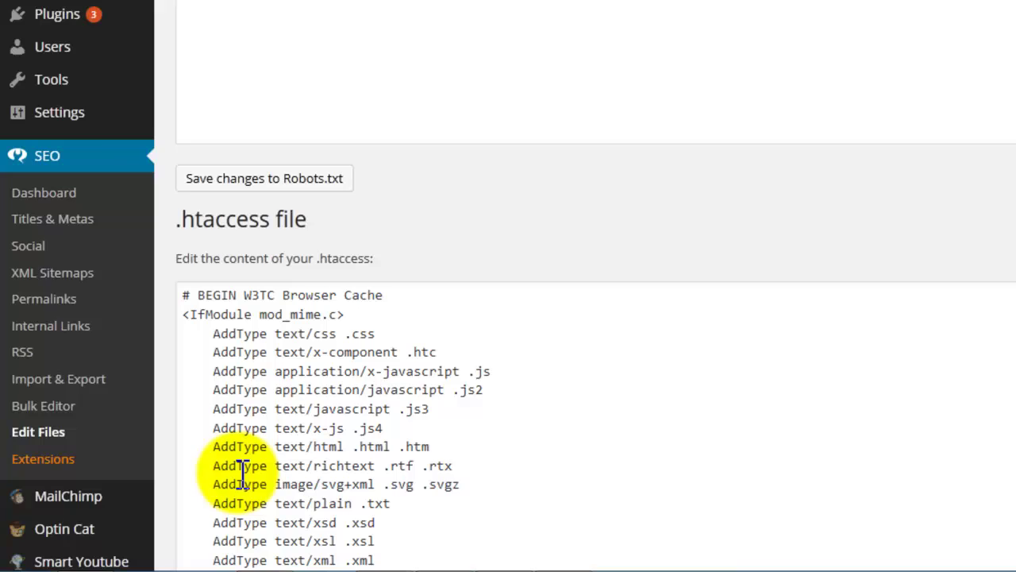
scroll(588, 317, down, 3)
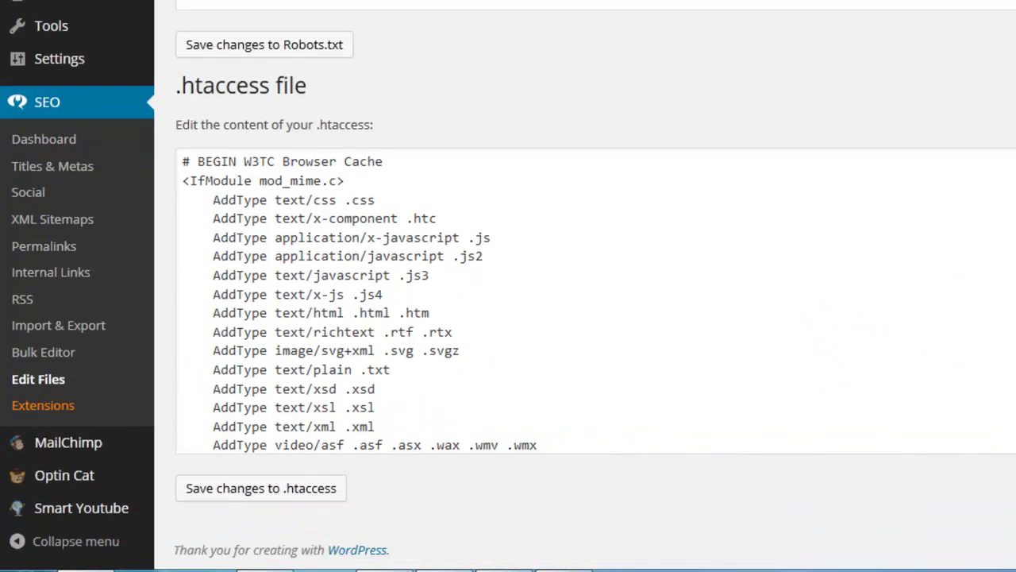
scroll(595, 302, down, 20)
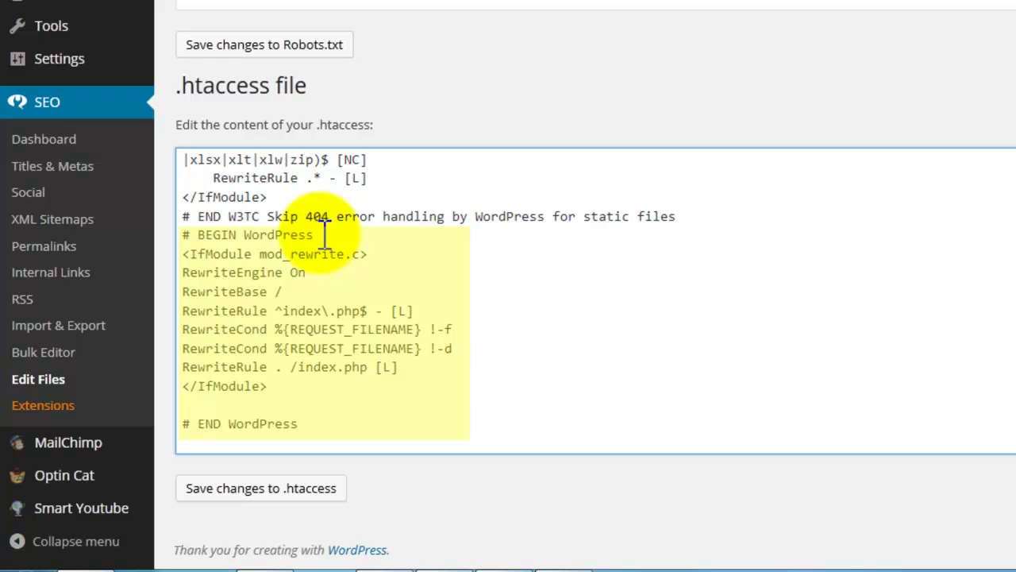
drag(674, 222, 187, 207)
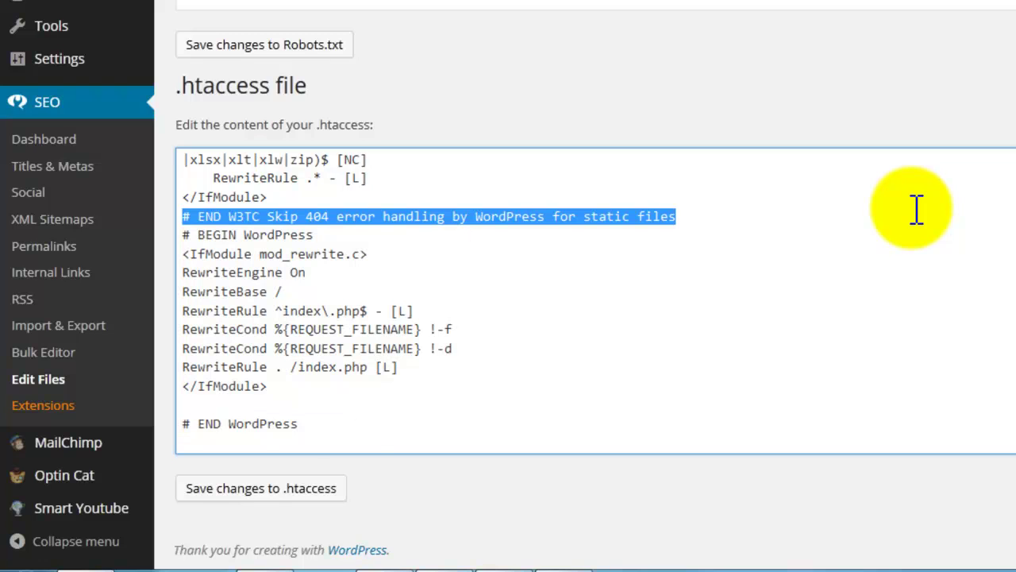
drag(687, 219, 195, 32)
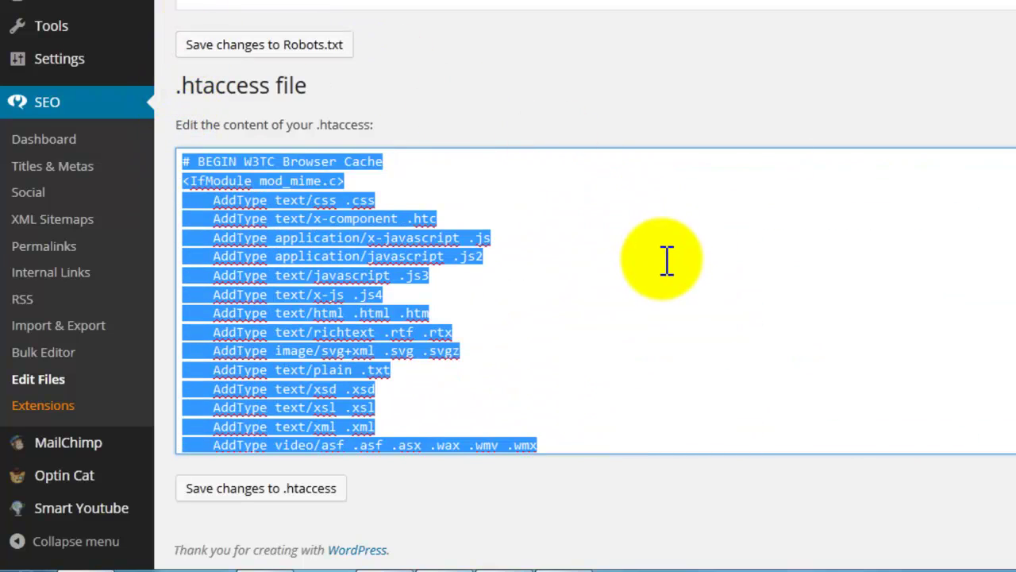
Delete the selected W3TC rules and the blank line above the WordPress block.
key(BackSpace)
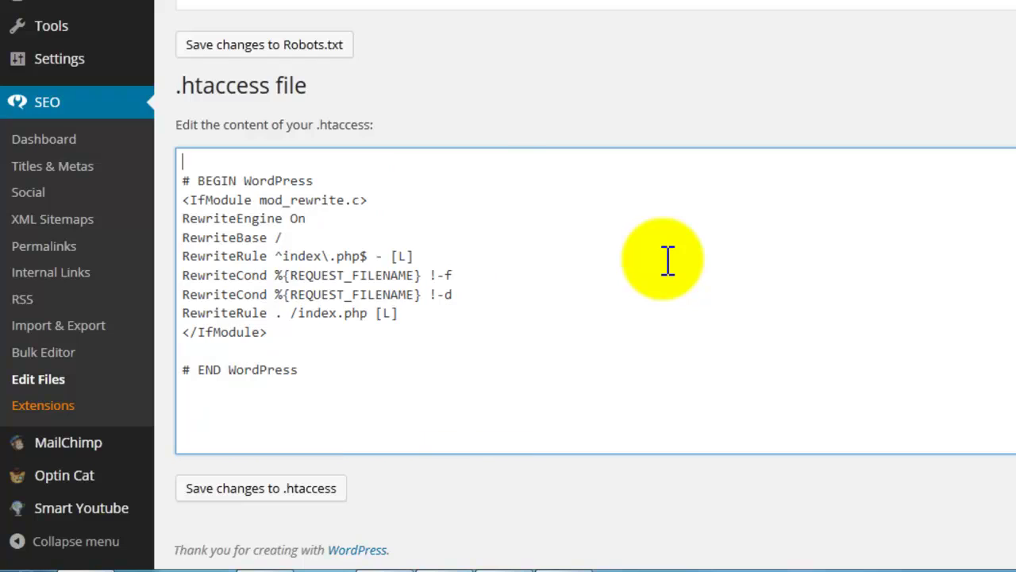
click(182, 179)
key(BackSpace)
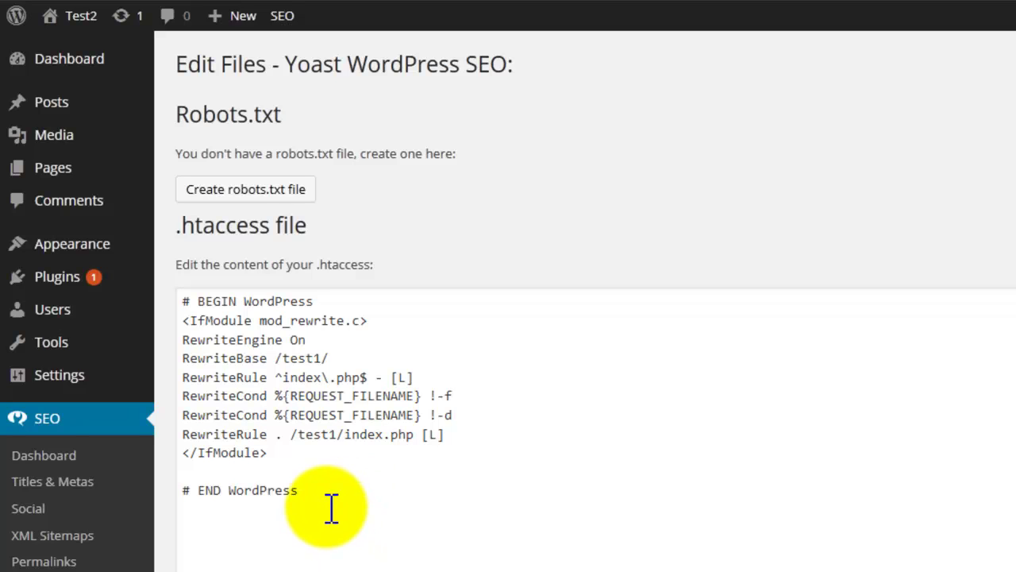
Compare against the test site's RewriteBase /test1/ rules, then save the cleaned .htaccess.
drag(331, 508, 164, 290)
click(537, 355)
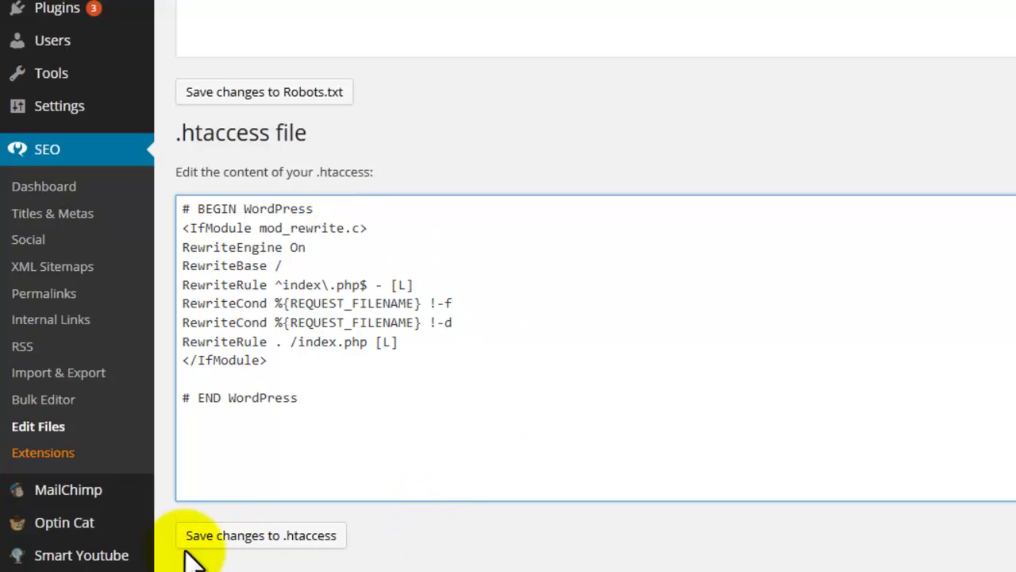
click(238, 538)
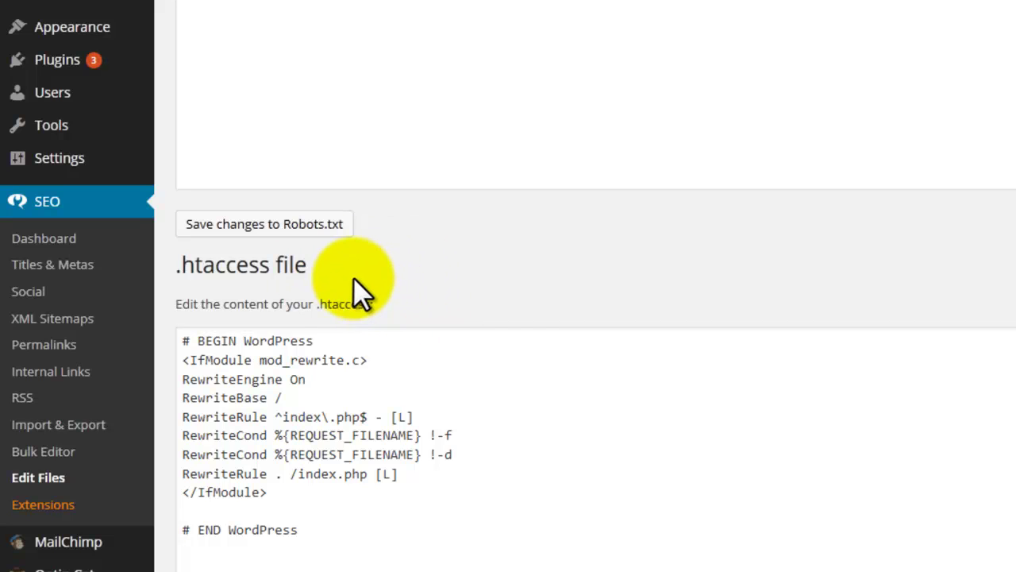
scroll(361, 282, down, 3)
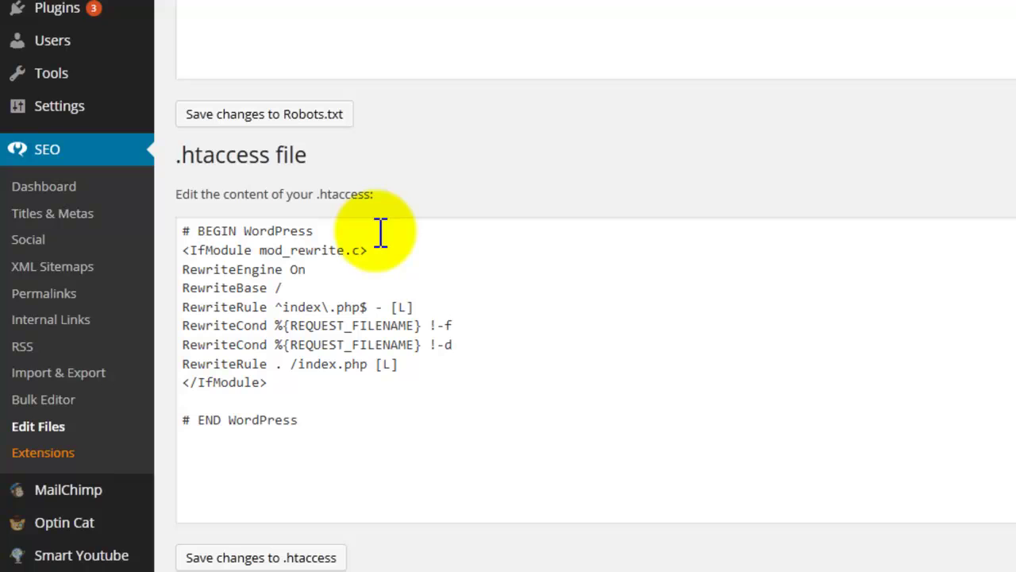
Check that sitemap_index.xml lists 5 sitemaps and the home page loads once the path is trimmed.
click(60, 268)
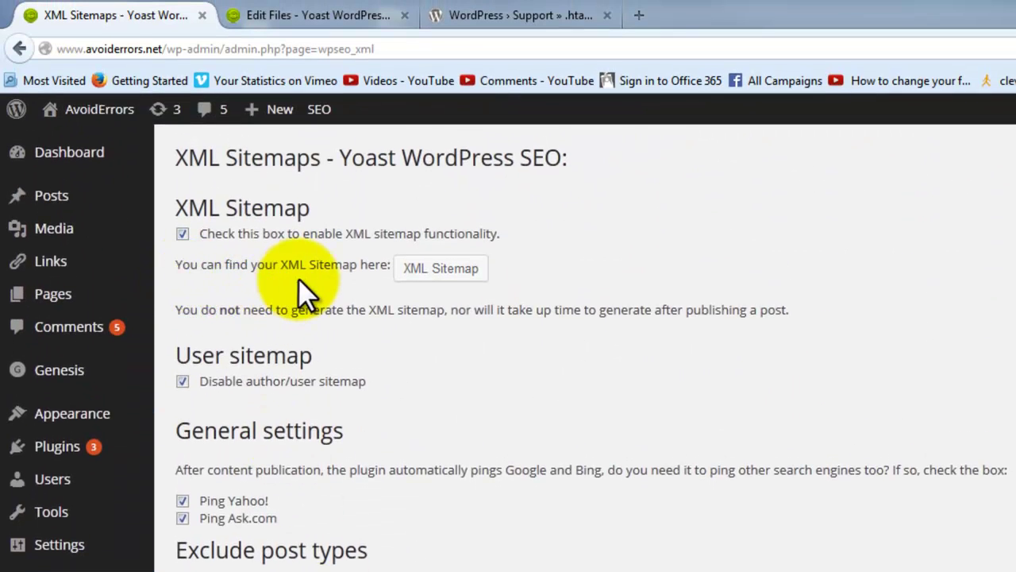
click(433, 269)
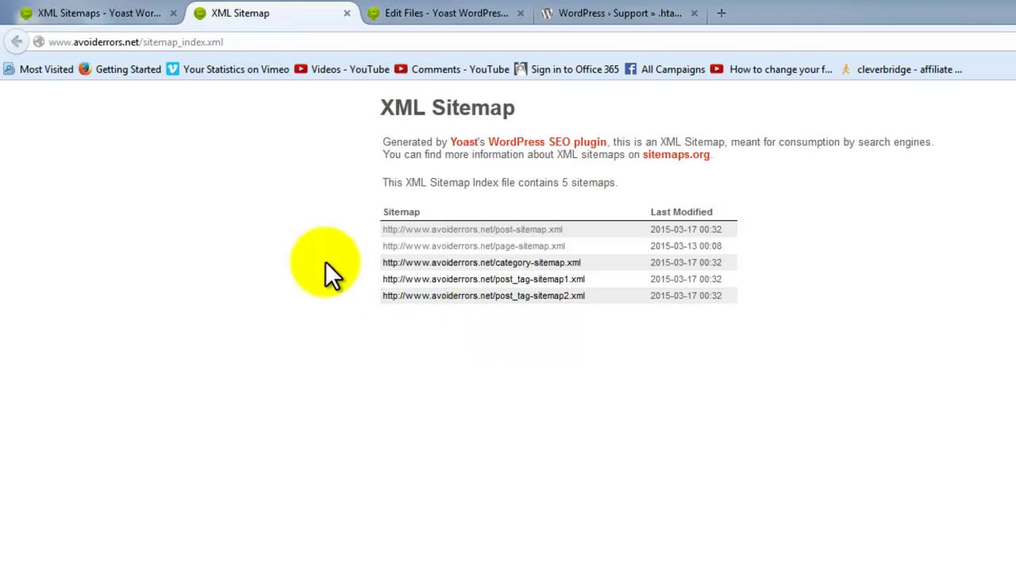
click(238, 41)
click(259, 42)
drag(258, 42, 139, 45)
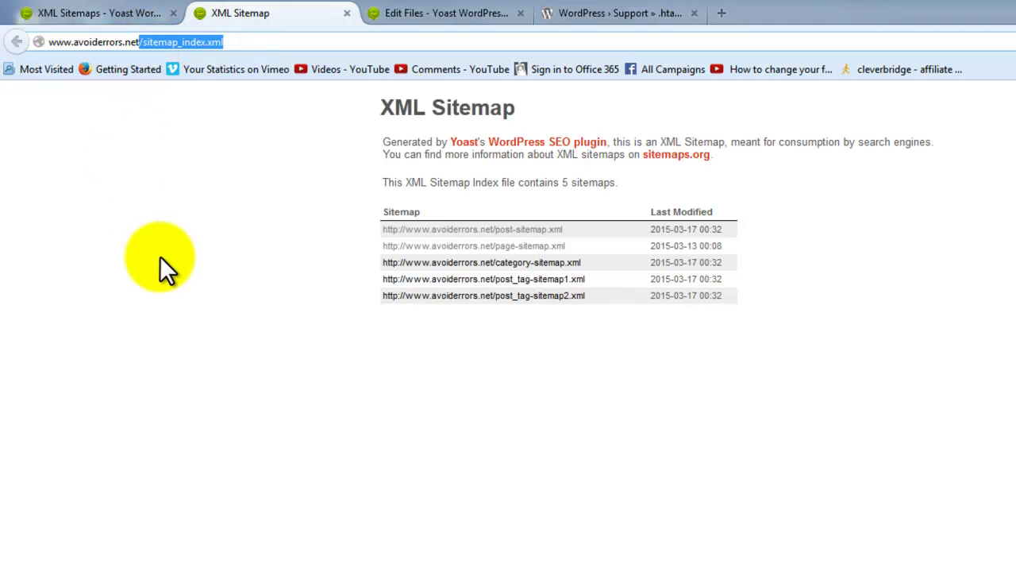
key(BackSpace)
key(Return)
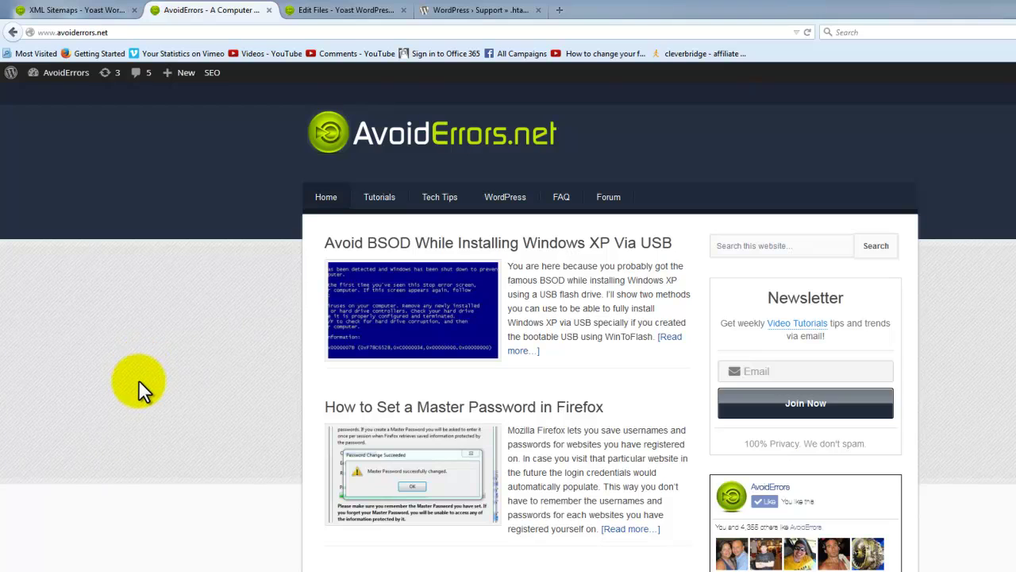
scroll(173, 476, down, 2)
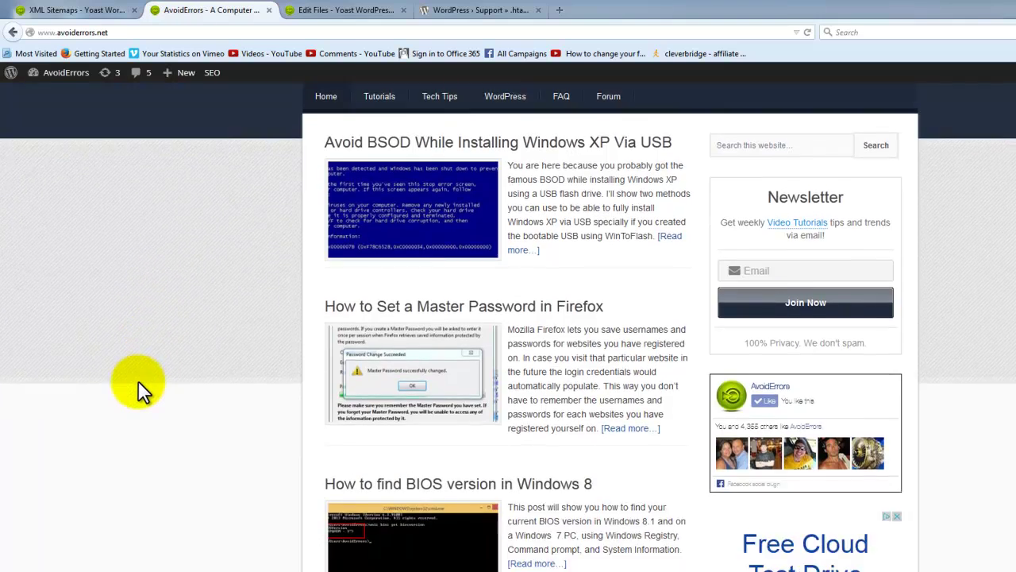
scroll(138, 381, down, 5)
scroll(139, 385, up, 6)
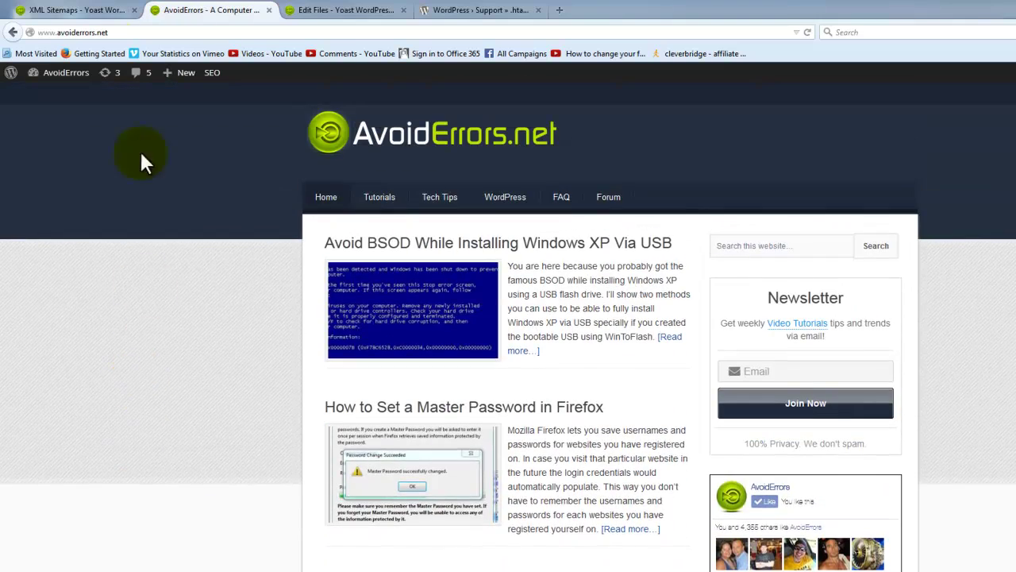
click(78, 10)
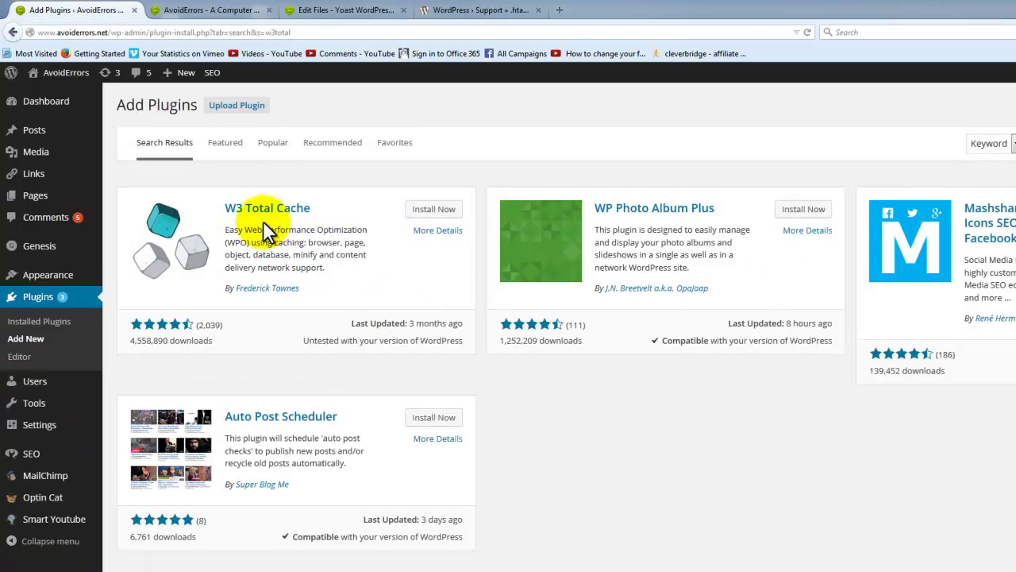
Install W3 Total Cache 0.9.4.1 from the search results and activate it.
click(422, 208)
click(606, 302)
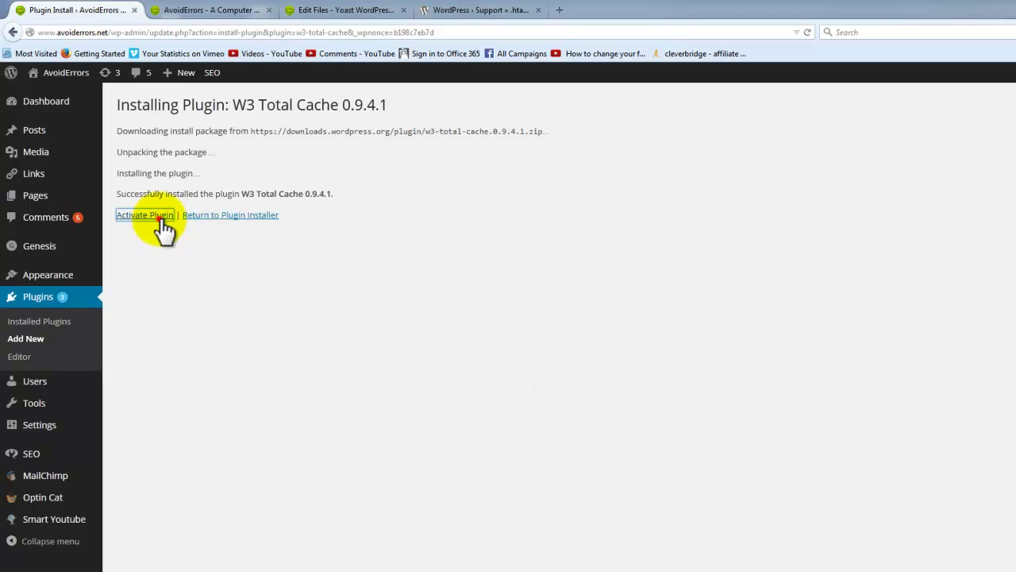
click(155, 216)
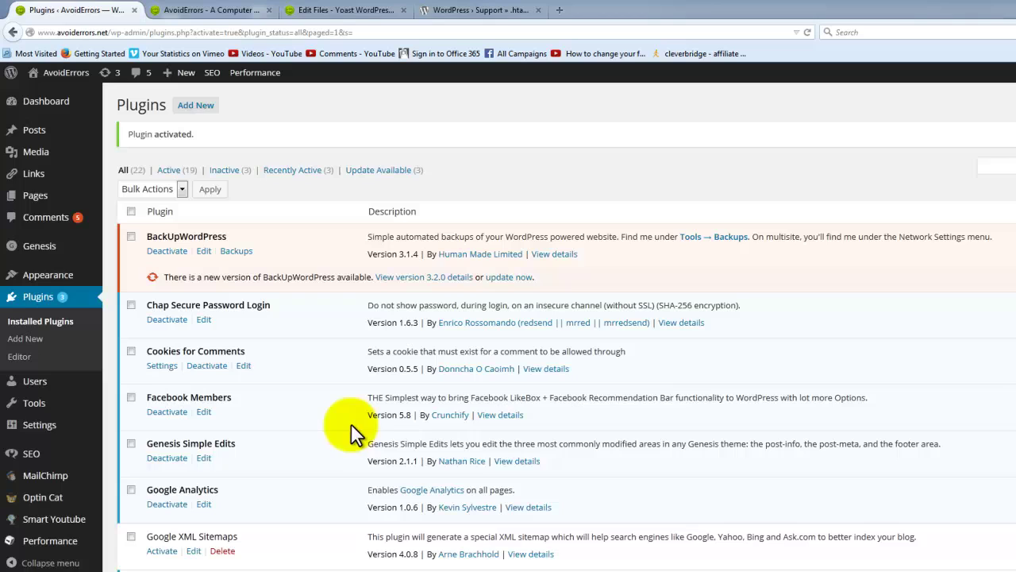
Open sitemap_index.xml from SEO > XML Sitemaps; it shows the HostGator 404 error again.
mouse_move(26, 456)
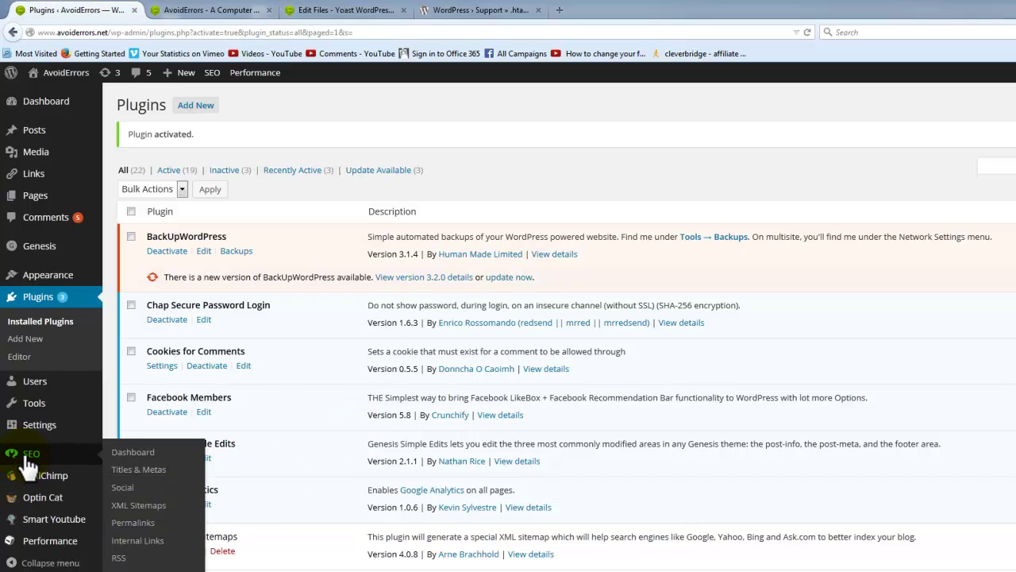
click(136, 505)
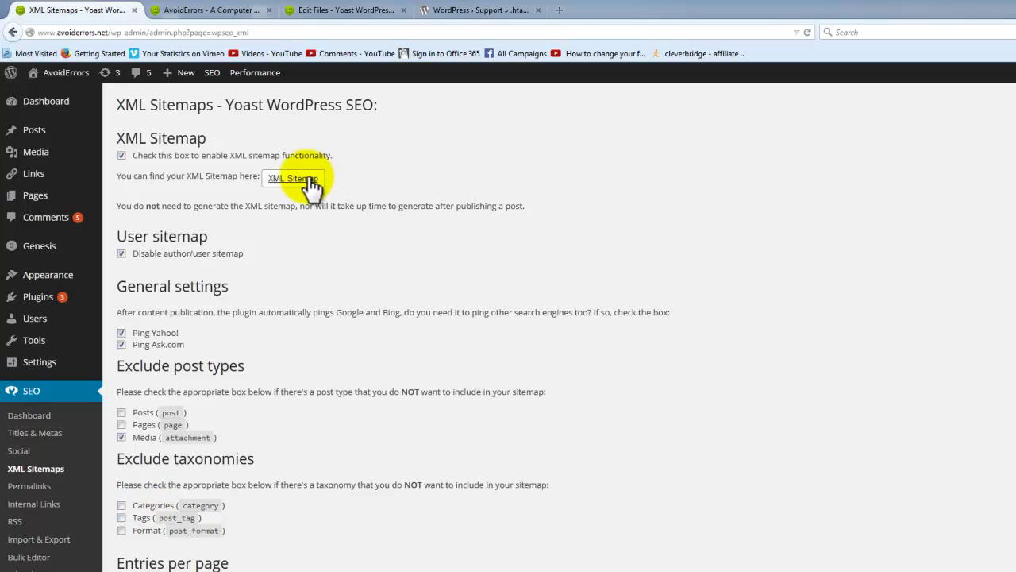
click(310, 179)
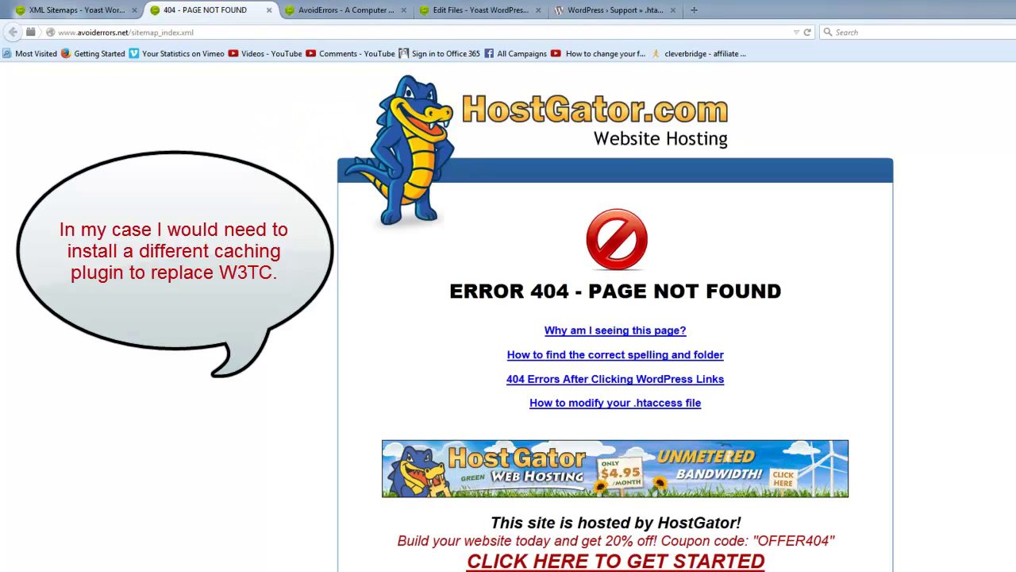